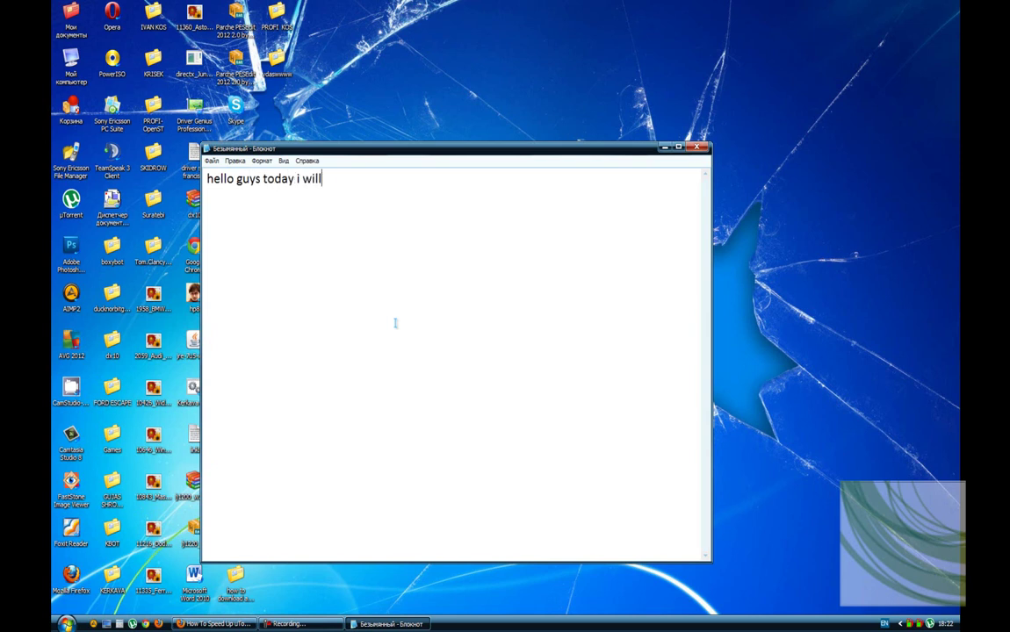
Continue the note with "show you how to speed up utorrent 3.2 firs open utorrent and go to preferences"
type("show you how to sp")
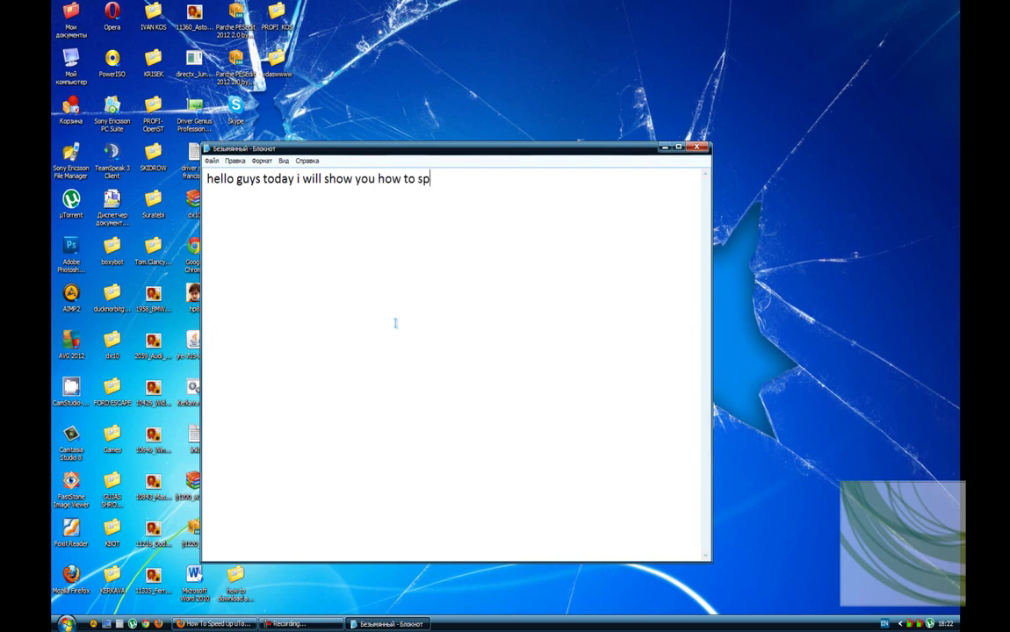
type("eed up")
type("utorrent 3.")
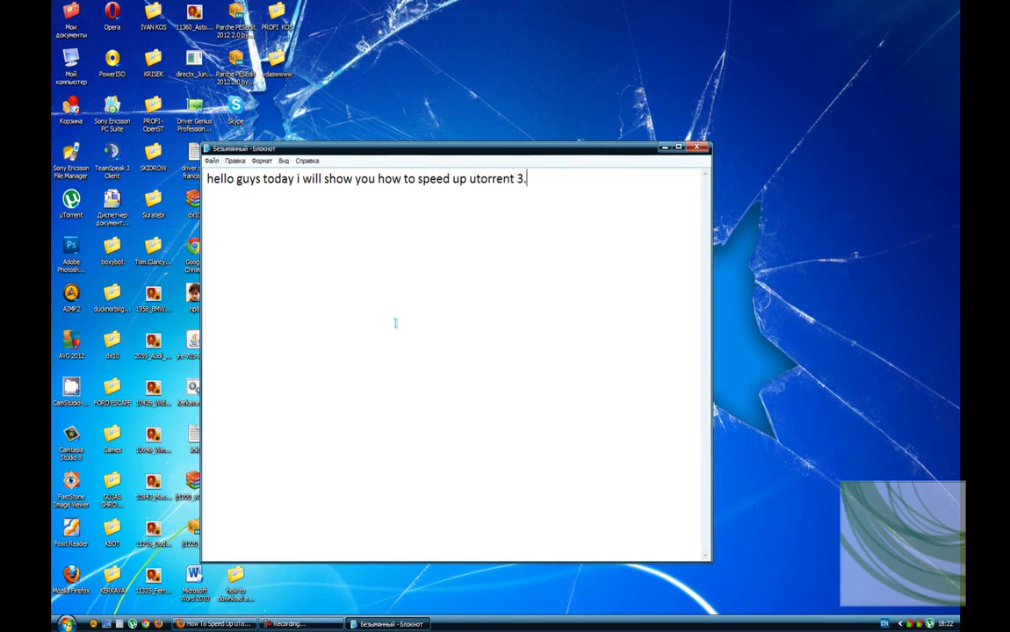
left_click(665, 148)
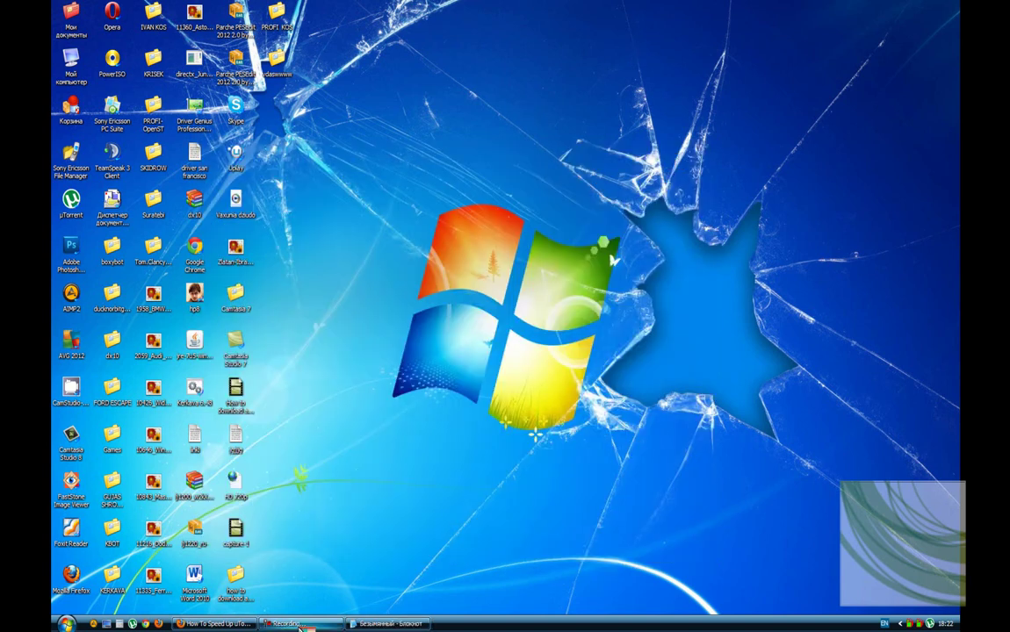
left_click(389, 624)
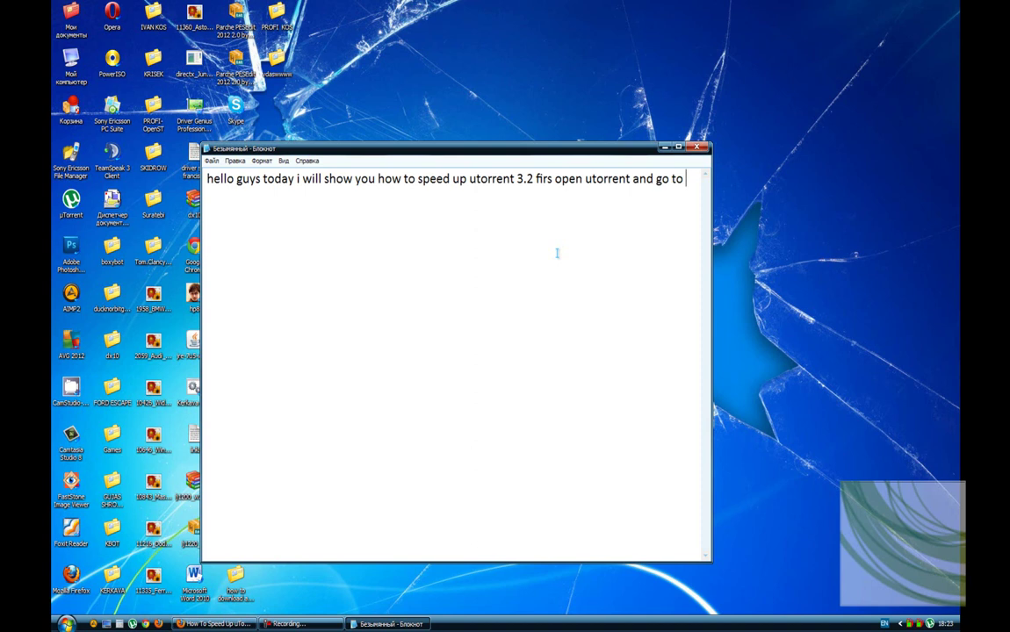
type("eferences")
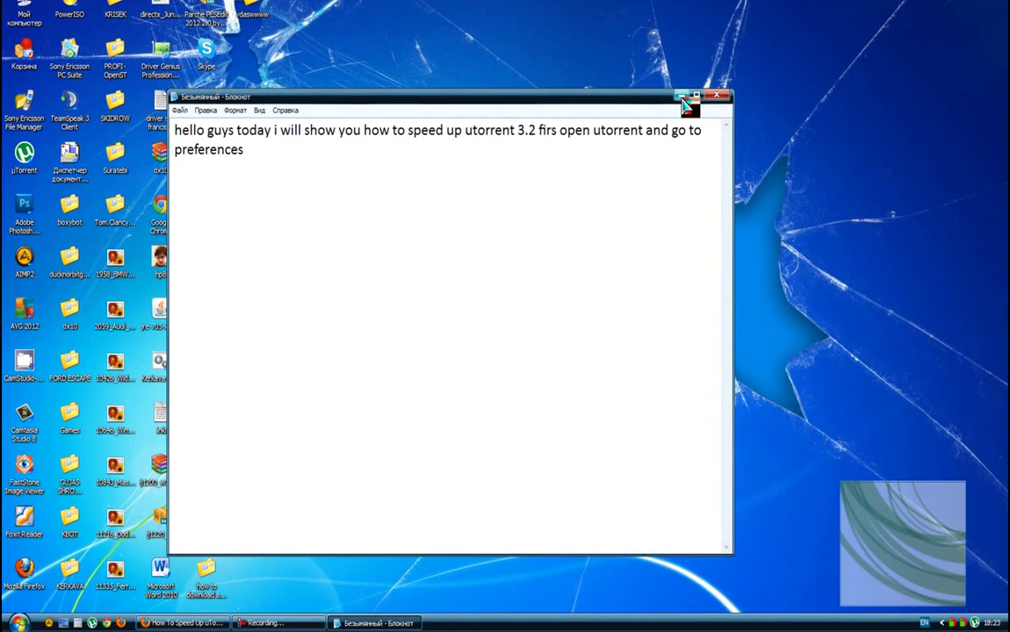
Switch to µTorrent and open its preferences, viewing the Connection and General pages
left_click(665, 147)
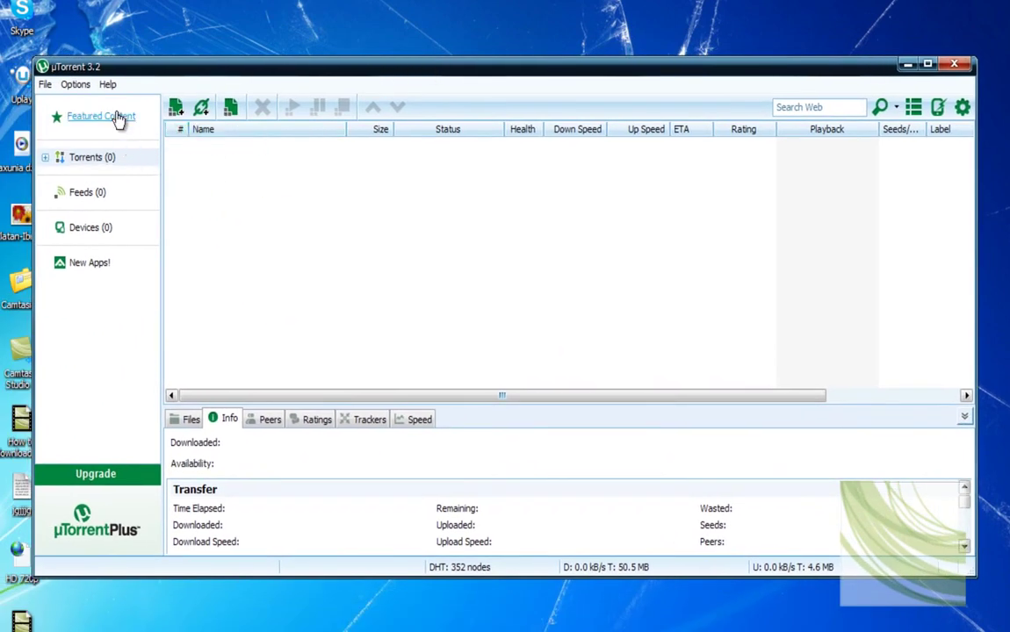
left_click(78, 84)
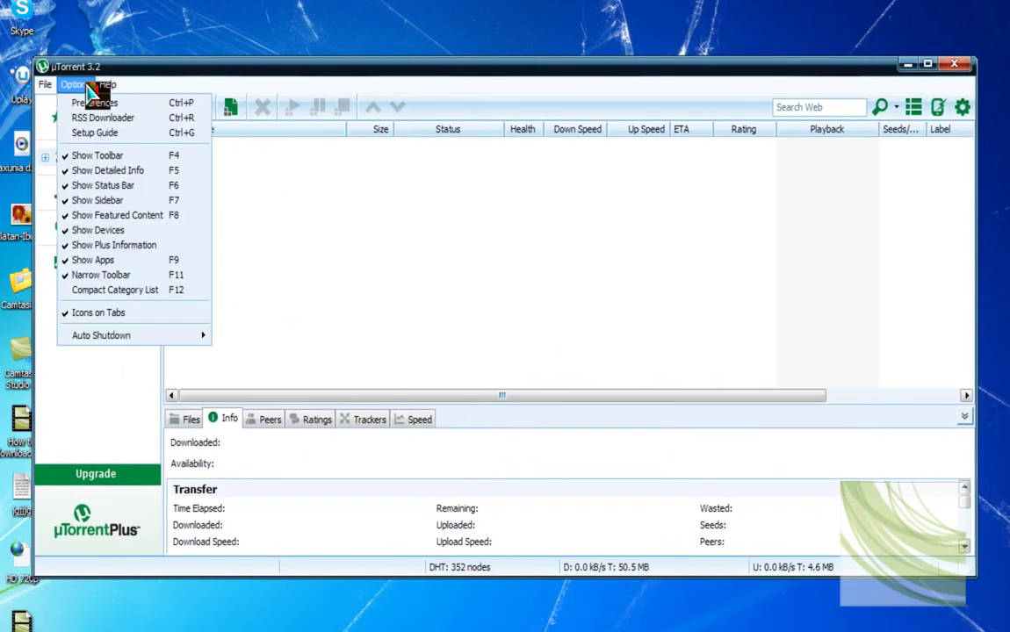
left_click(101, 104)
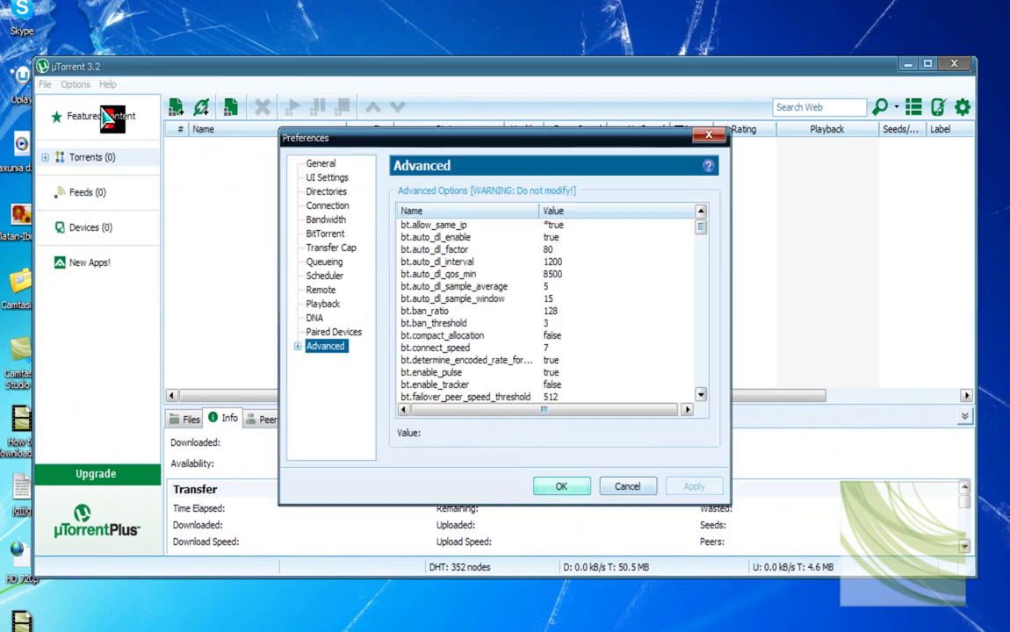
left_click(338, 207)
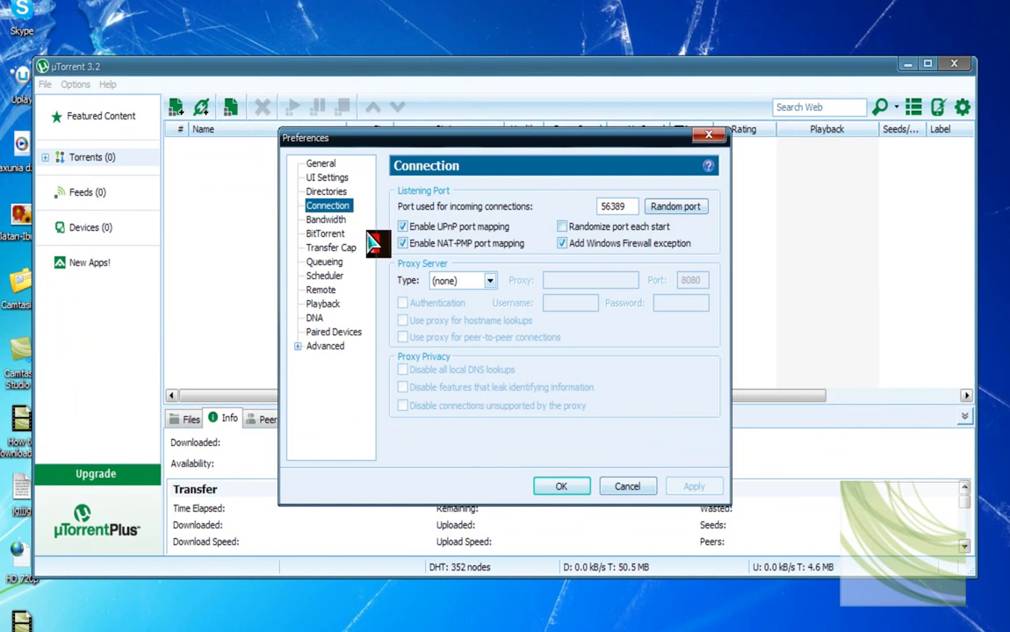
left_click(324, 165)
Switch to Notepad and append ". next go to bandwith" to the note
key("alt+Tab")
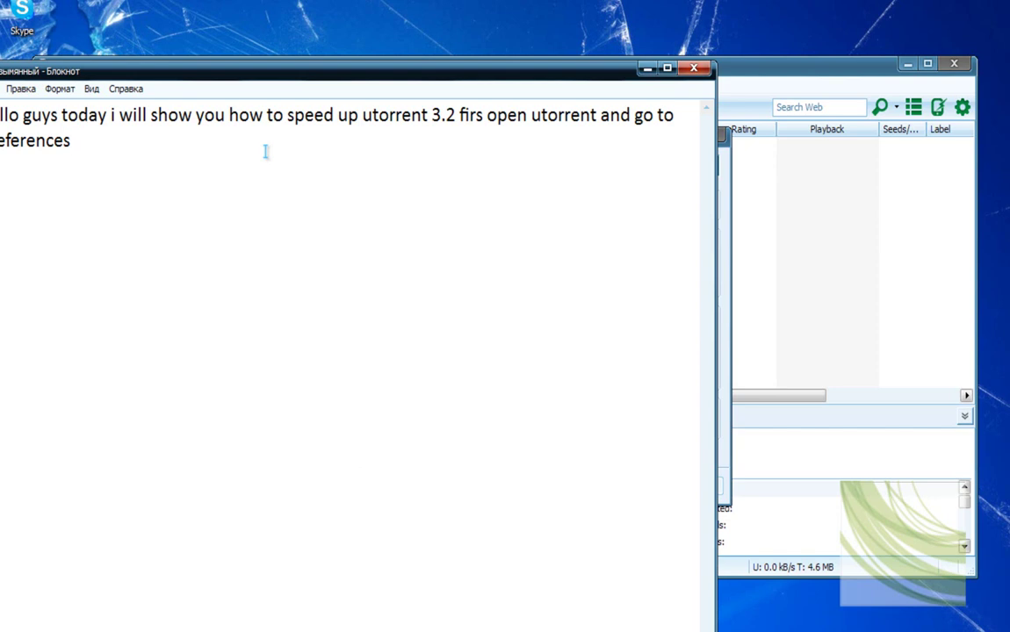
type(". next go to ")
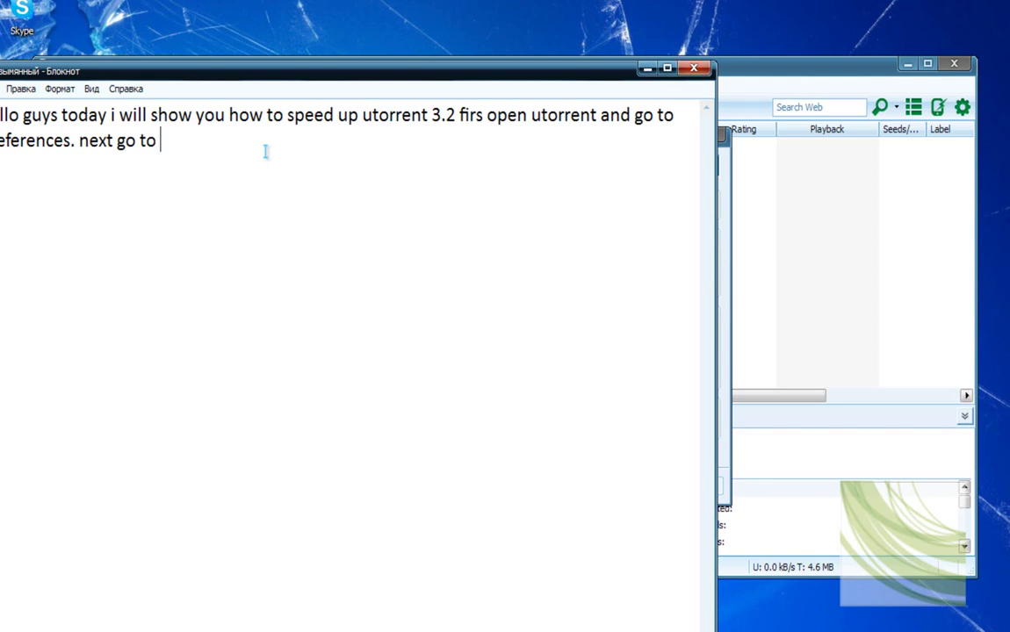
type("bandwith")
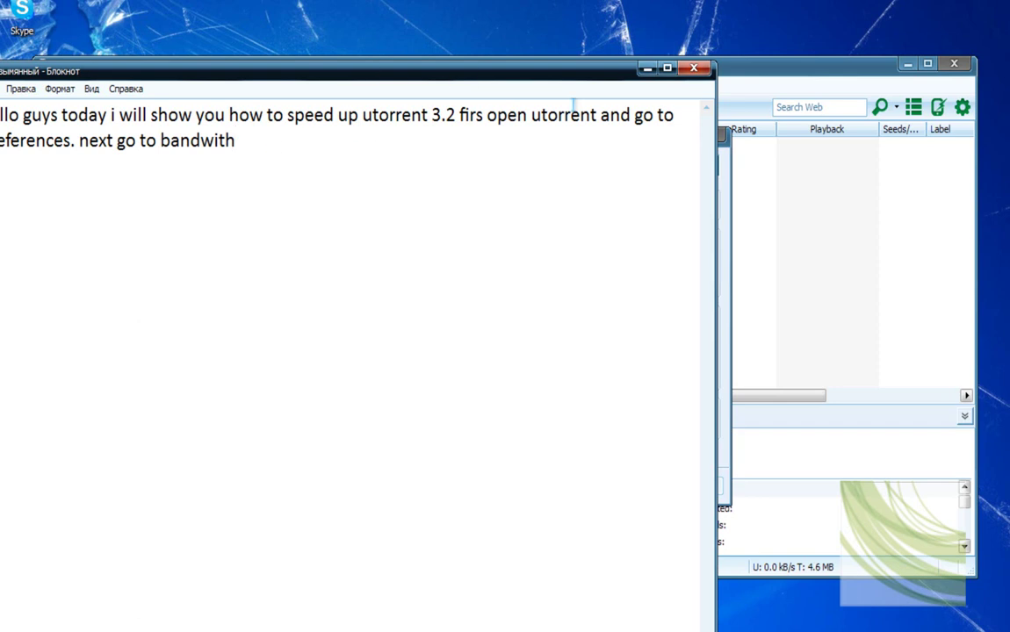
Return to µTorrent's preferences and review the Bandwidth page's upload and download rate limits, connection limits and upload slots
left_click(650, 68)
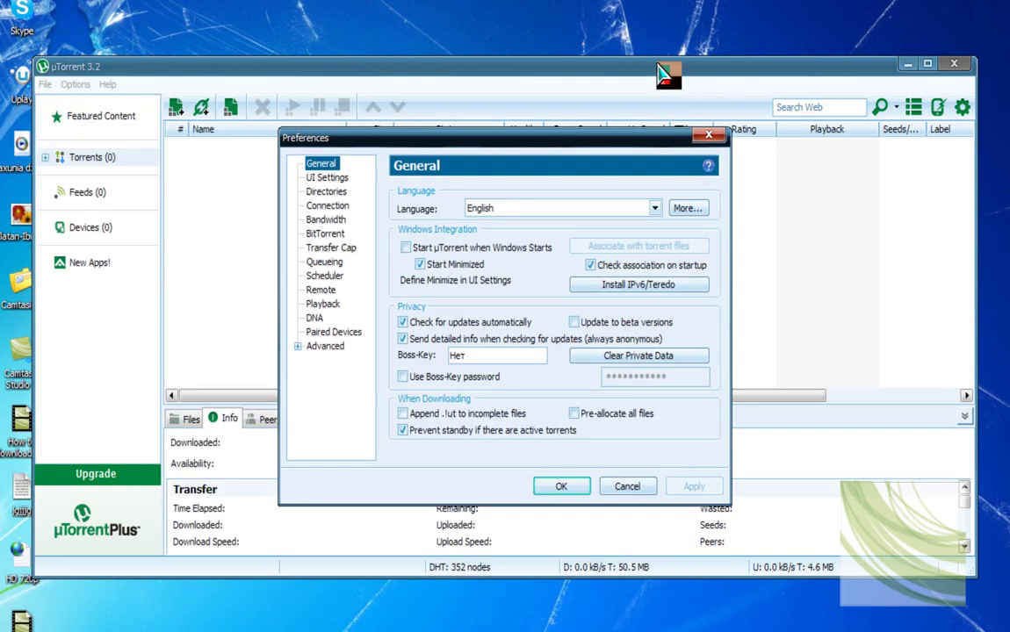
left_click(339, 221)
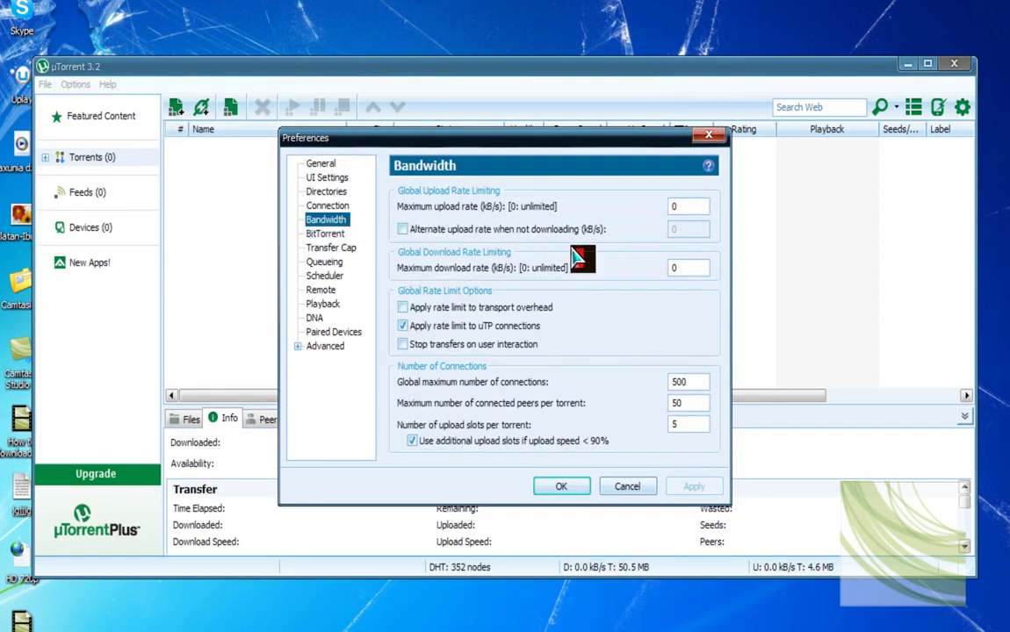
left_click(679, 207)
double_click(674, 206)
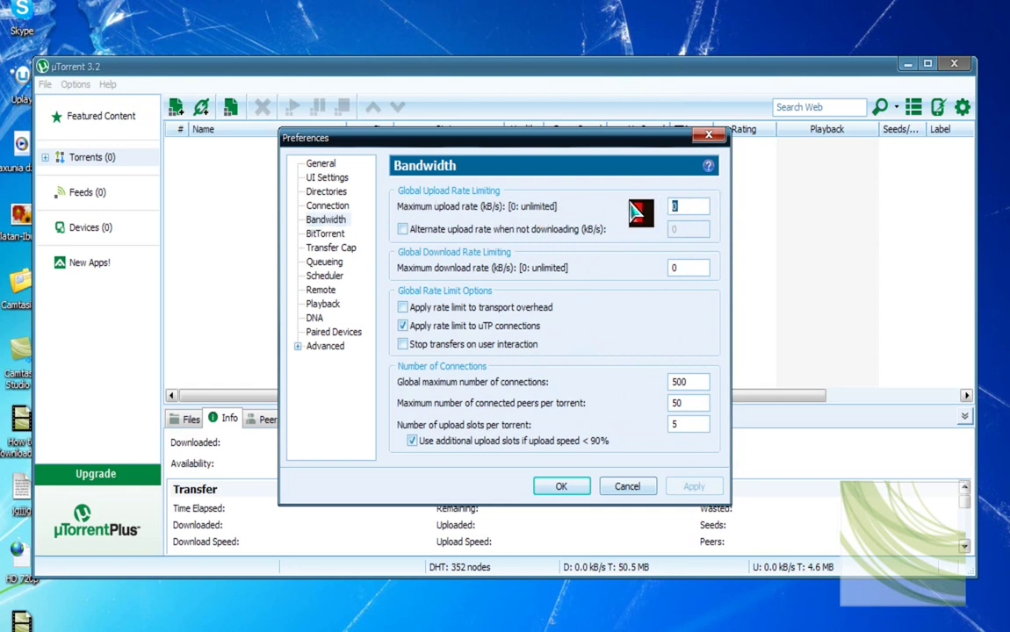
left_click(692, 268)
left_click(688, 380)
double_click(689, 380)
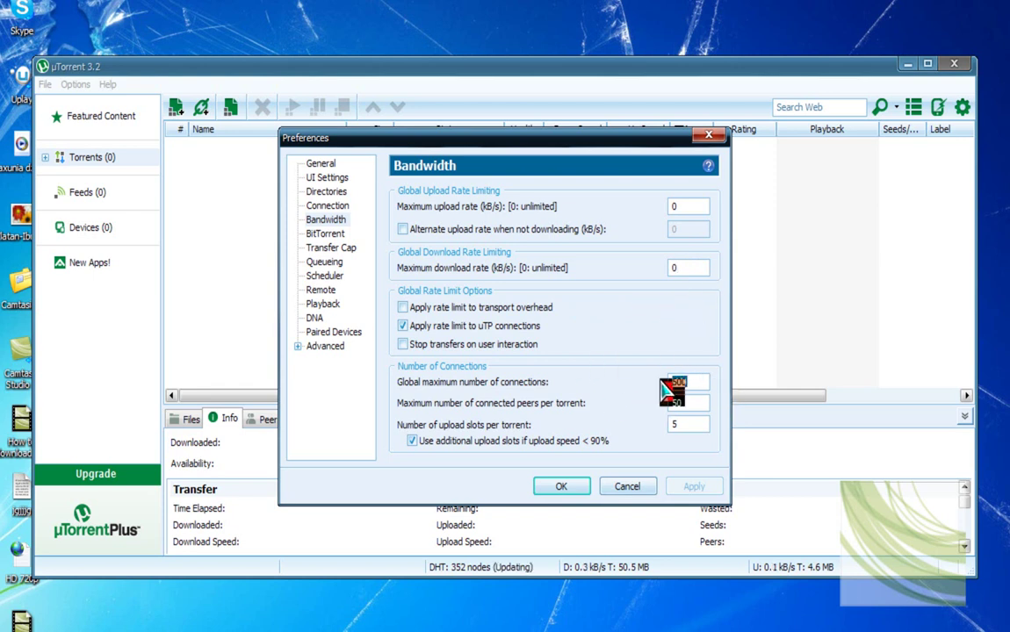
left_click(693, 402)
double_click(676, 424)
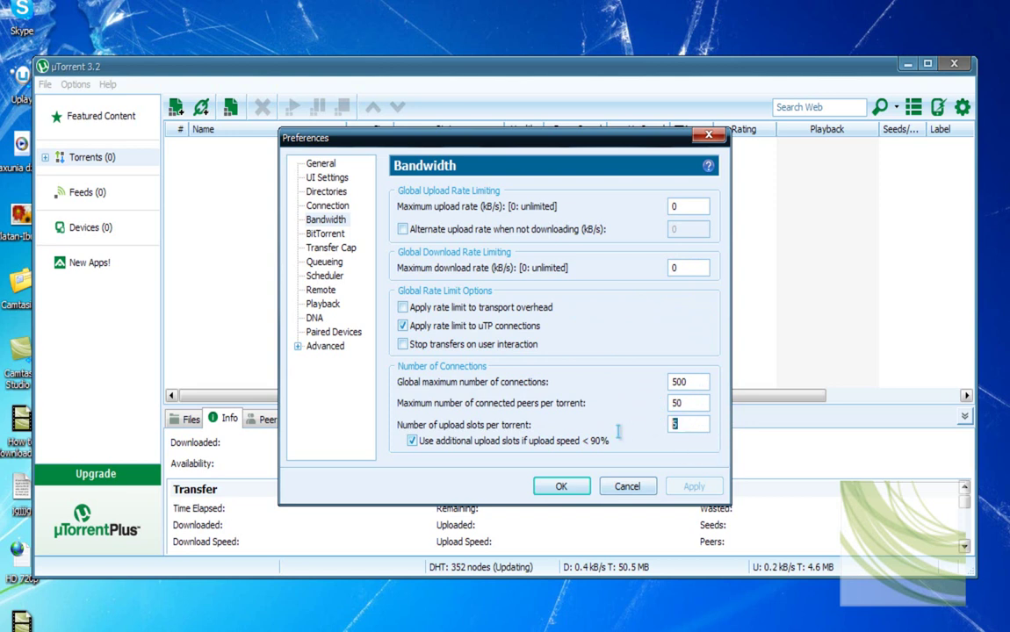
left_click(693, 427)
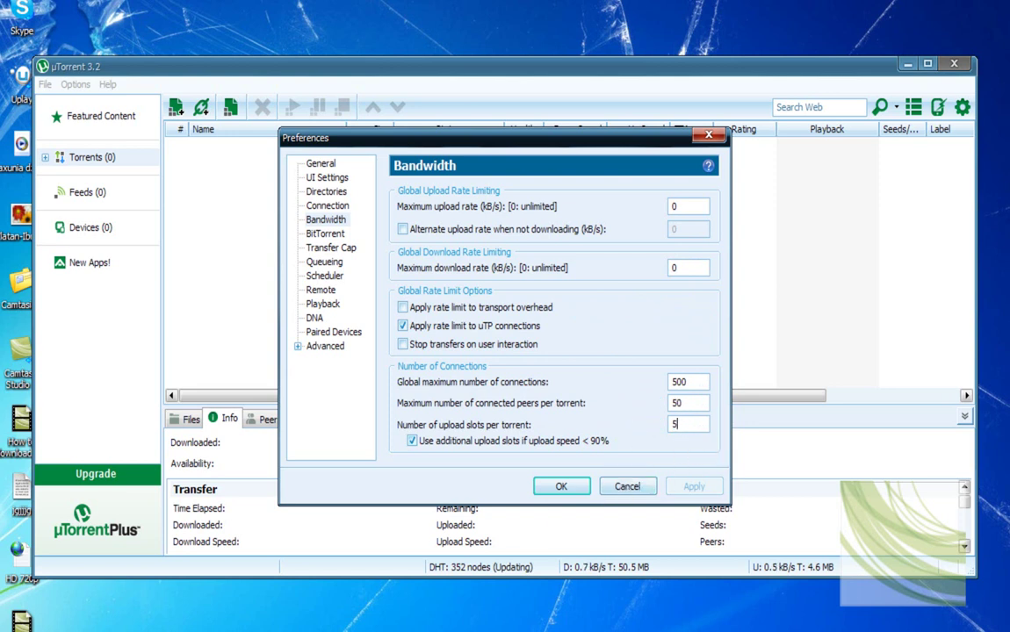
Switch to Notepad and append ". after that go to bittorrent" to the note
key("alt+Tab")
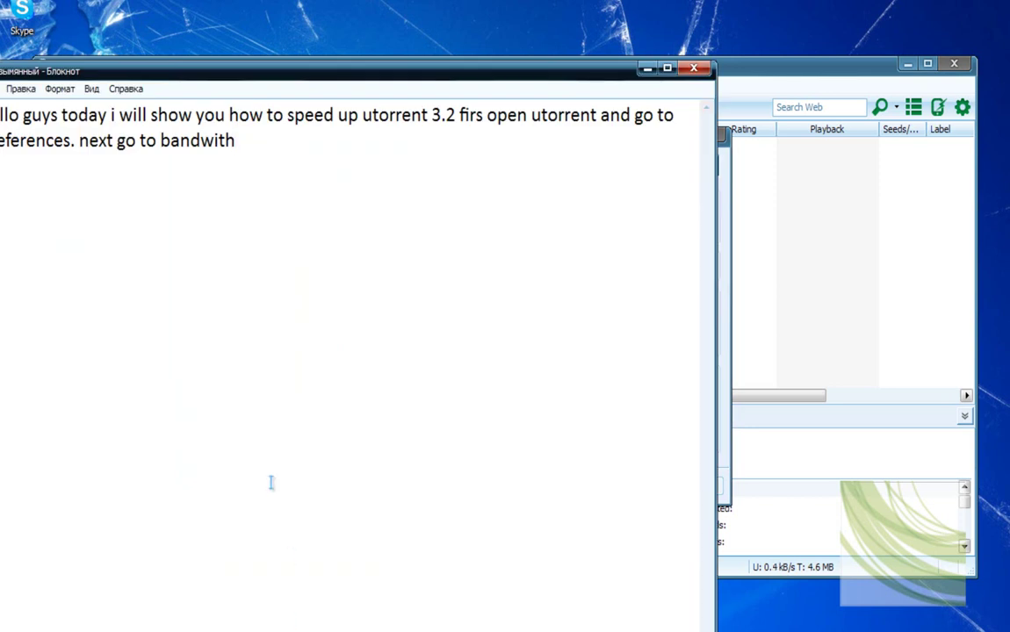
type("after the")
key("BackSpace")
type("a")
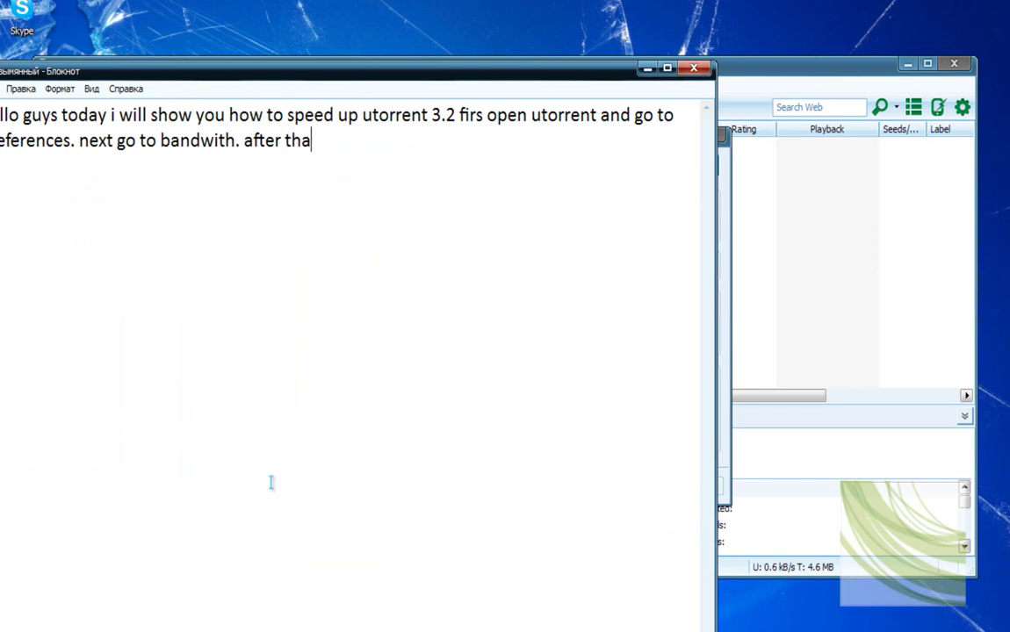
type("t go to bittorrent")
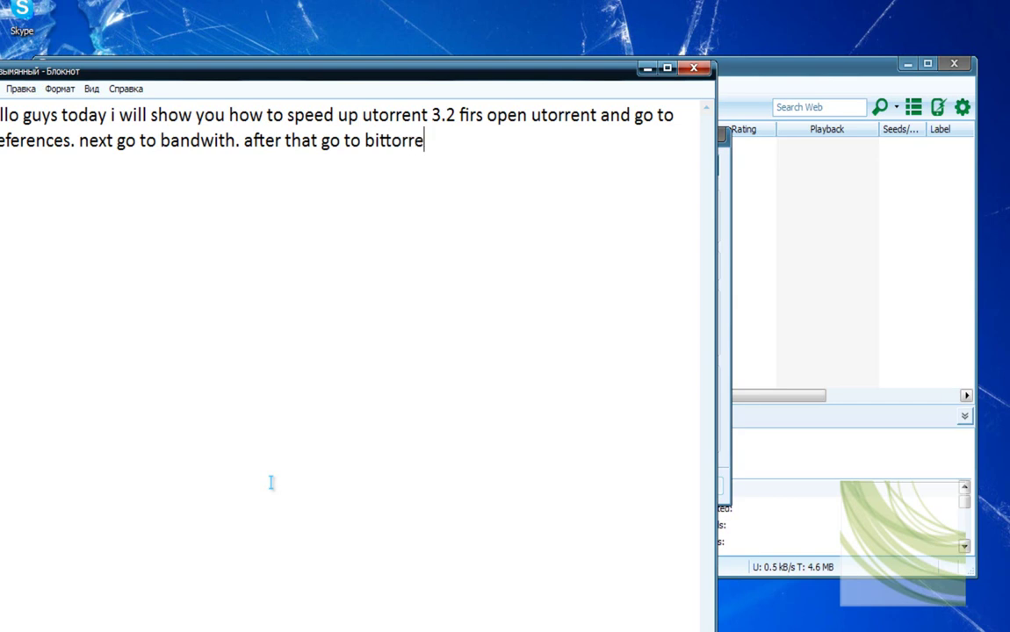
Return to µTorrent's BitTorrent preferences, set outgoing protocol encryption to Forced and accept the settings
left_click(647, 67)
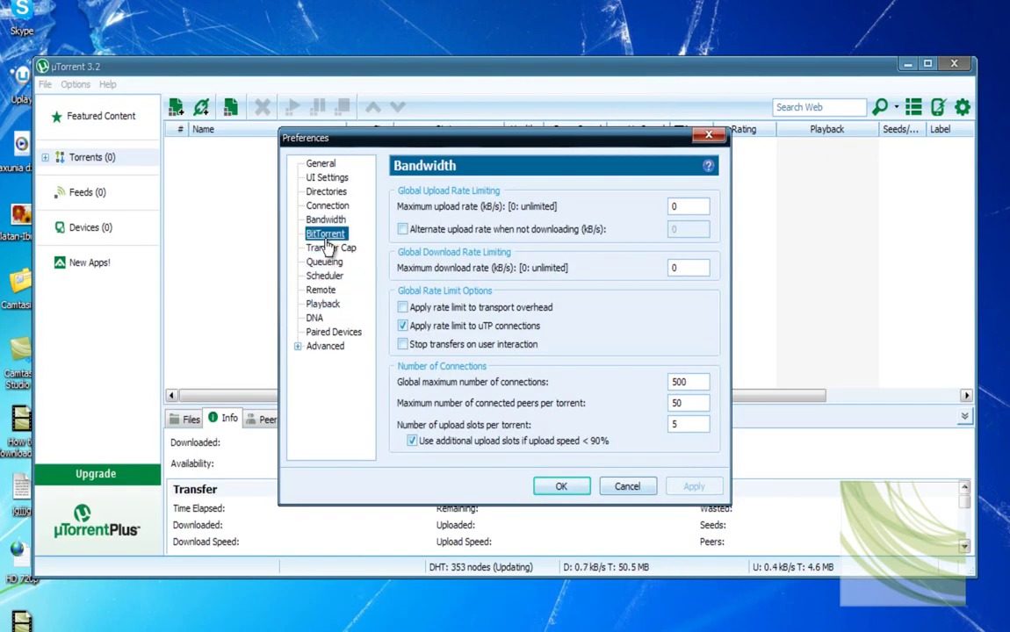
left_click(325, 235)
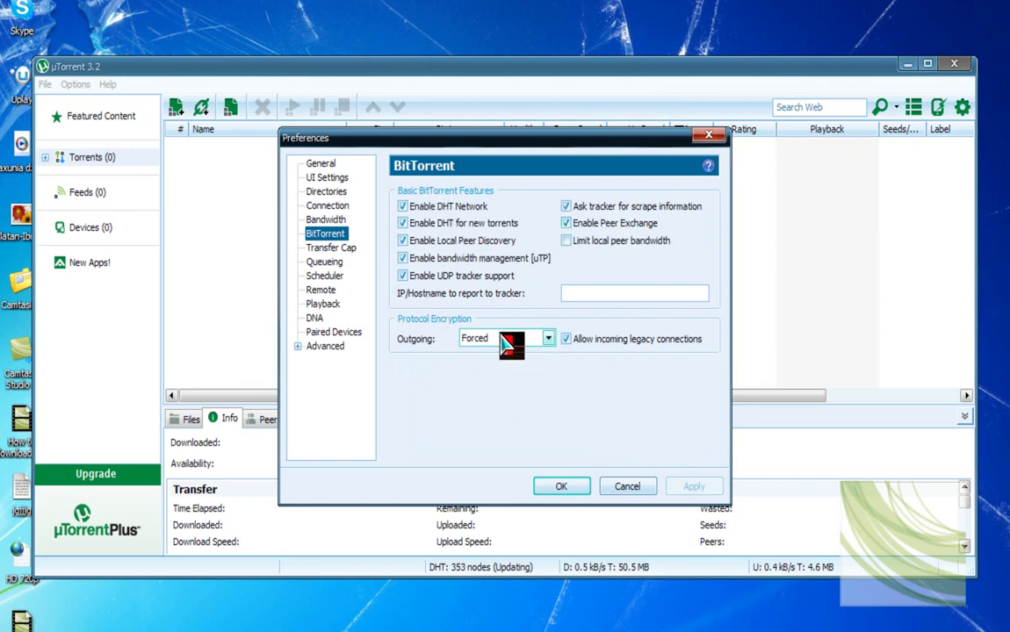
left_click(548, 338)
left_click(541, 378)
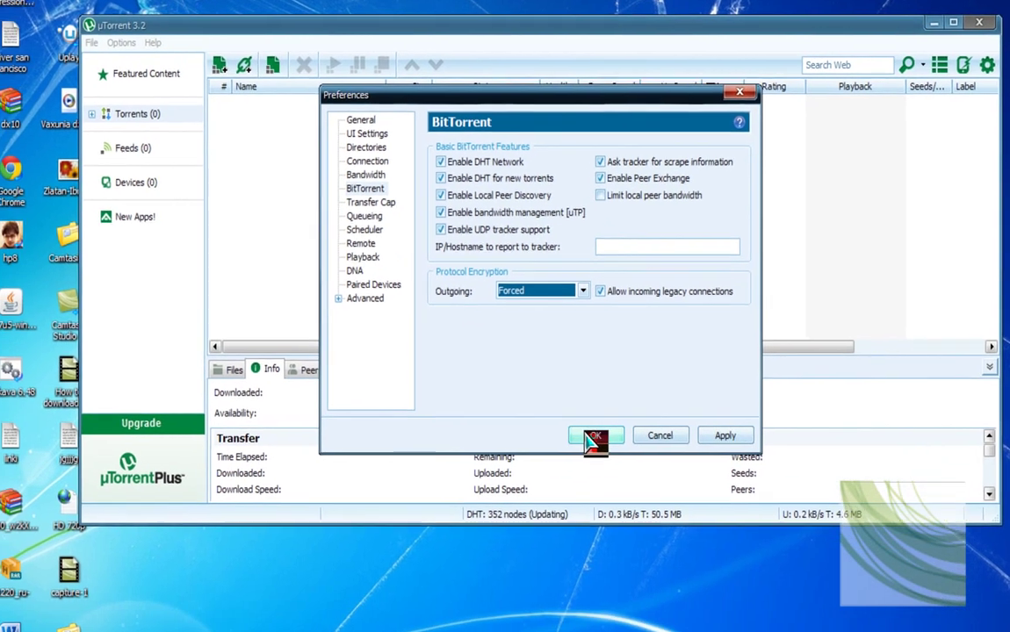
left_click(558, 488)
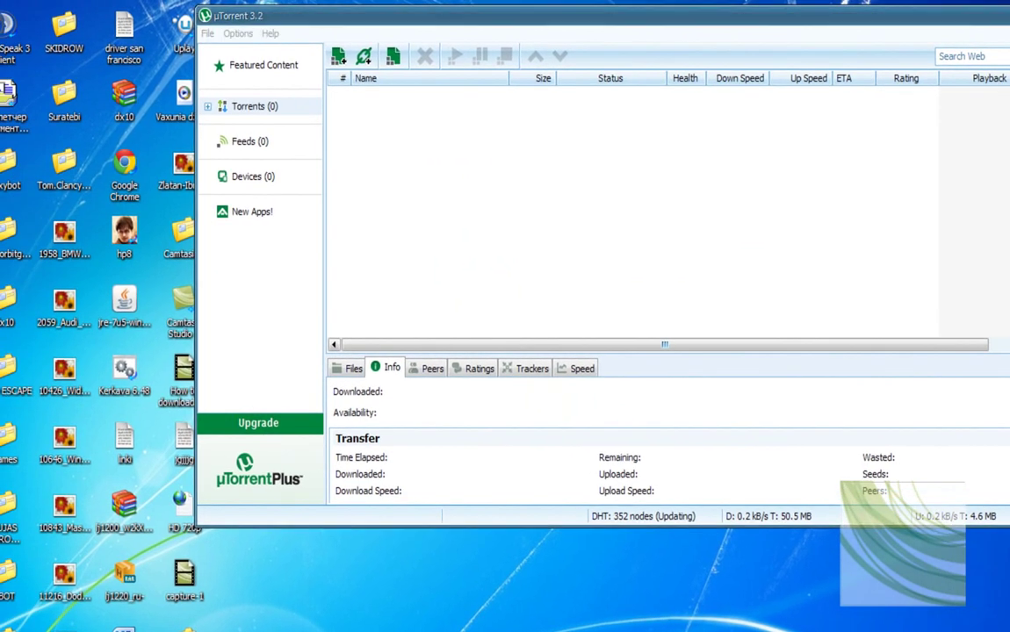
Switch to Notepad and delete all the instruction text from the note
key("alt+Tab")
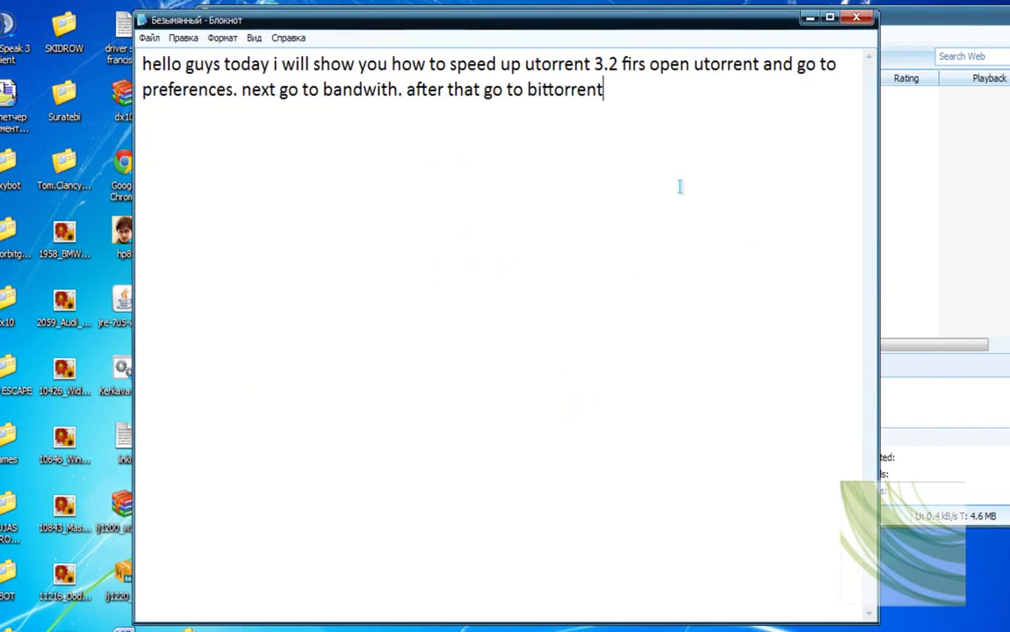
type(".")
left_click_drag(142, 89, 635, 173)
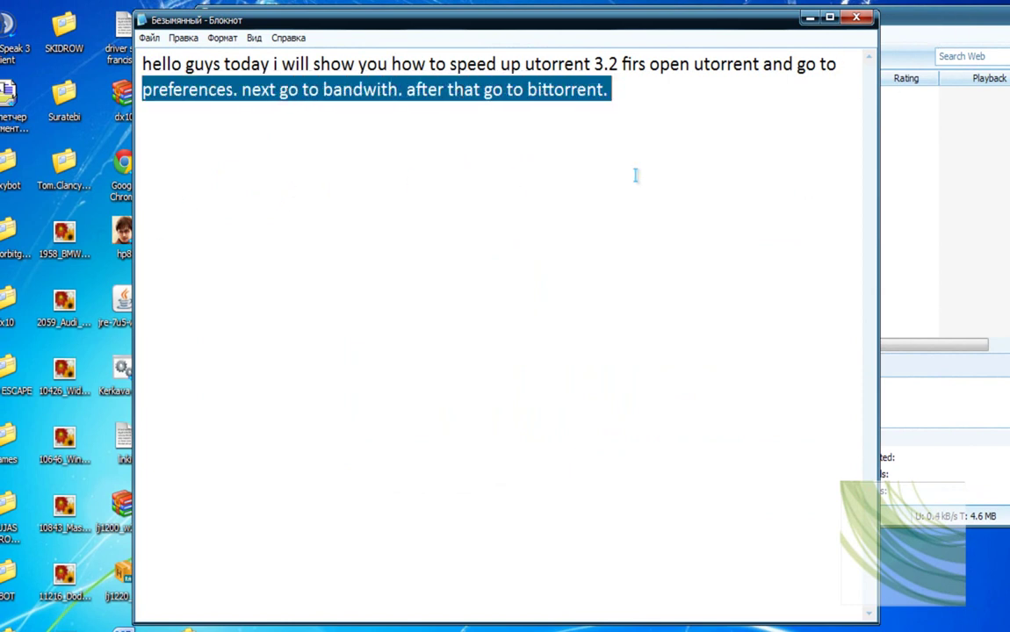
key("Delete")
left_click_drag(870, 76, 148, 64)
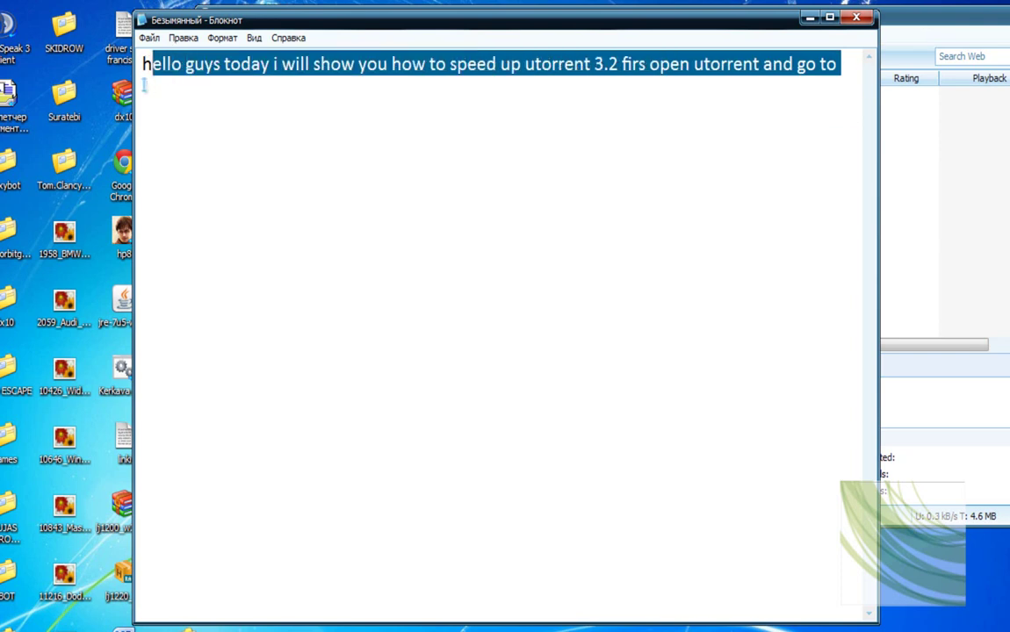
key("Delete")
Write "after all this you must restart your computer and you will see how will be the speed. thats all thanks for watching" in the note
type("after all this ")
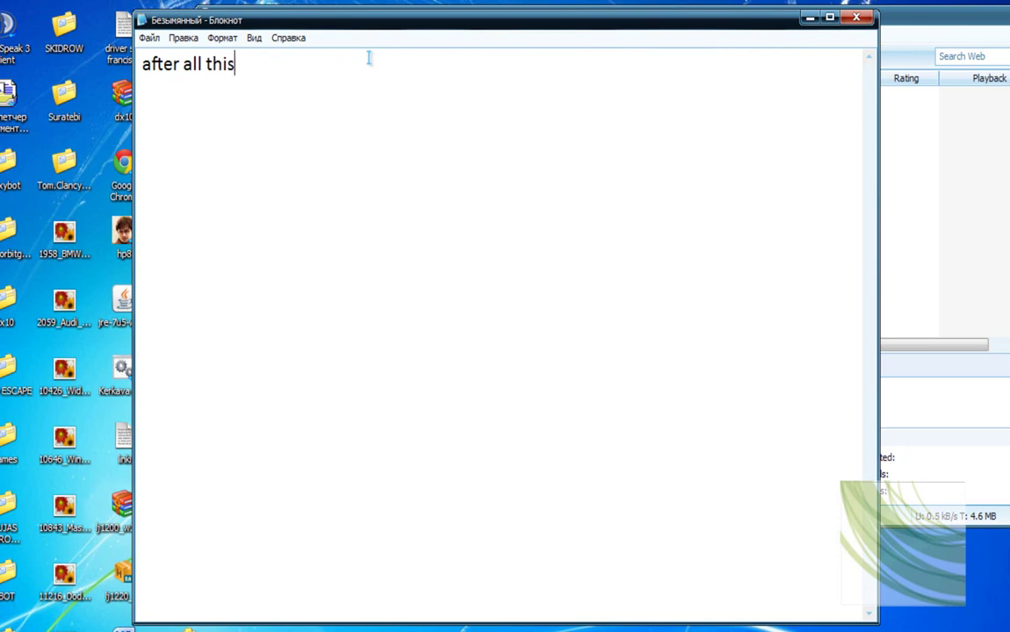
type("you mus")
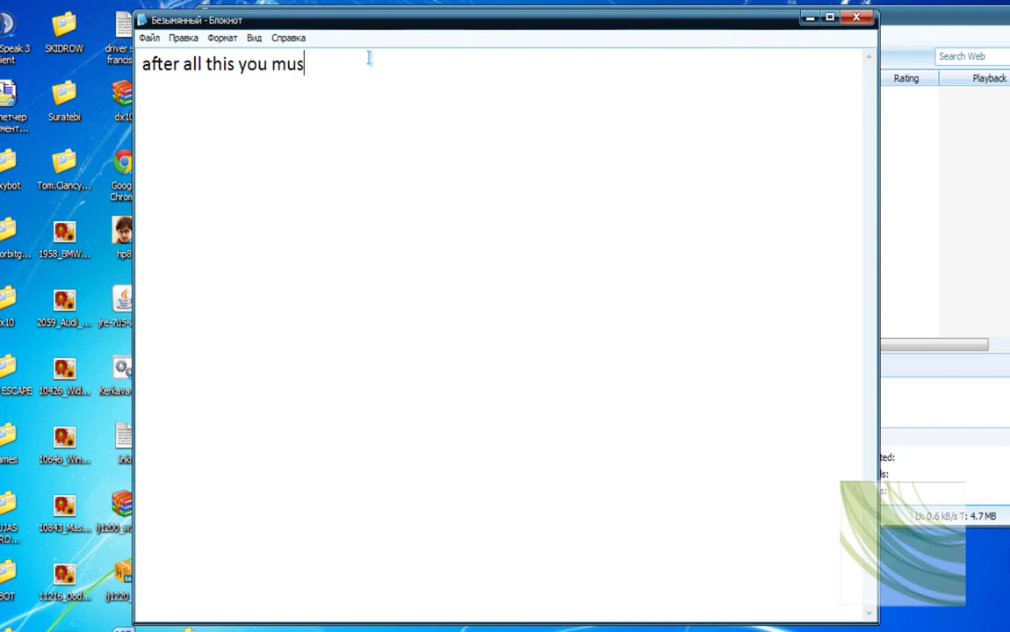
type("t restart your comp")
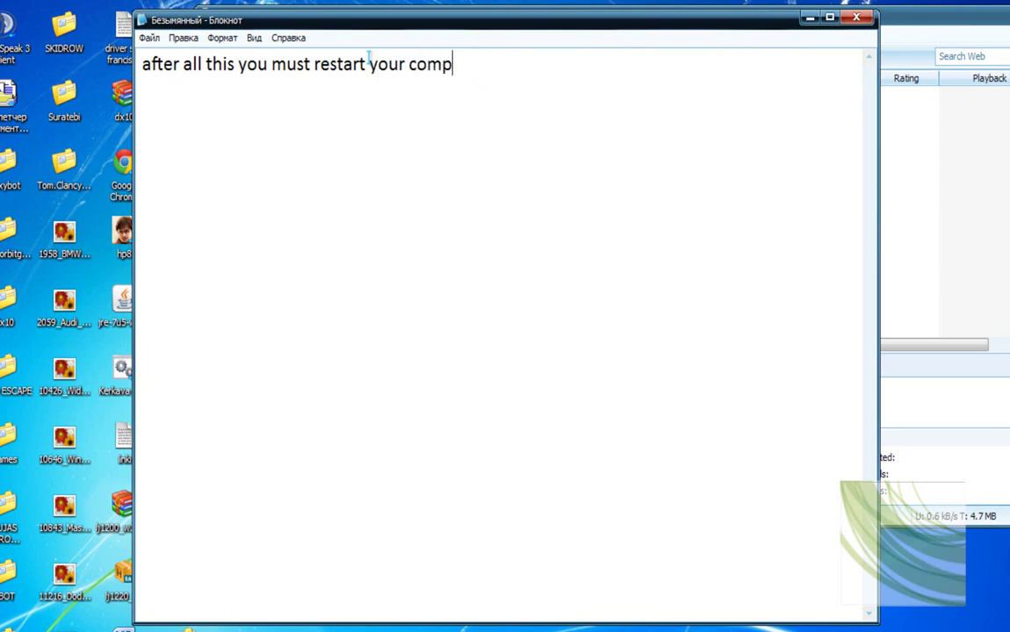
type("uter .")
key("BackSpace")
type("and ")
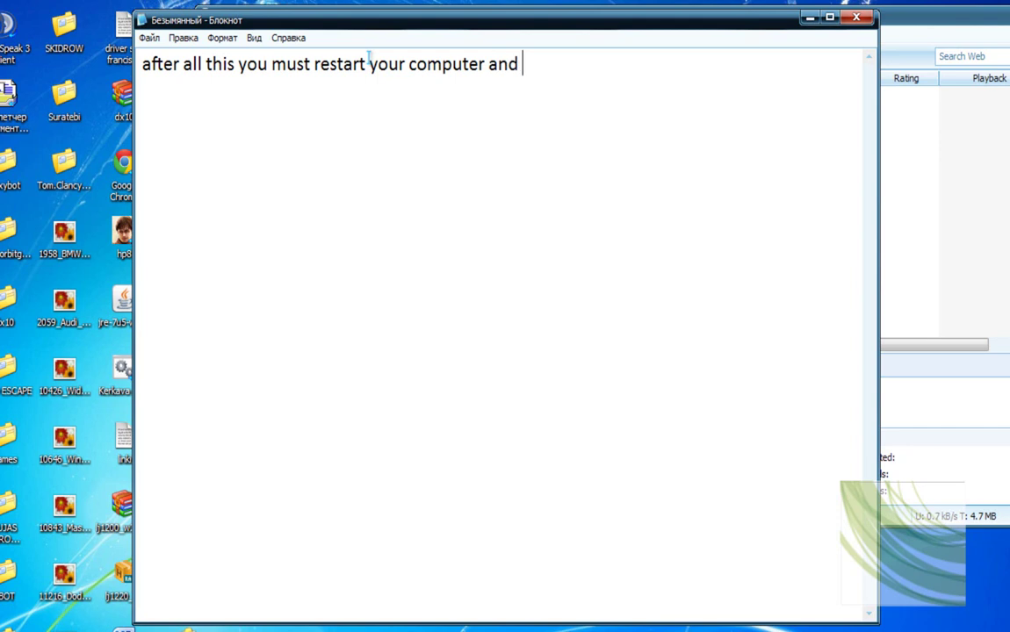
type("you will seee")
key("BackSpace")
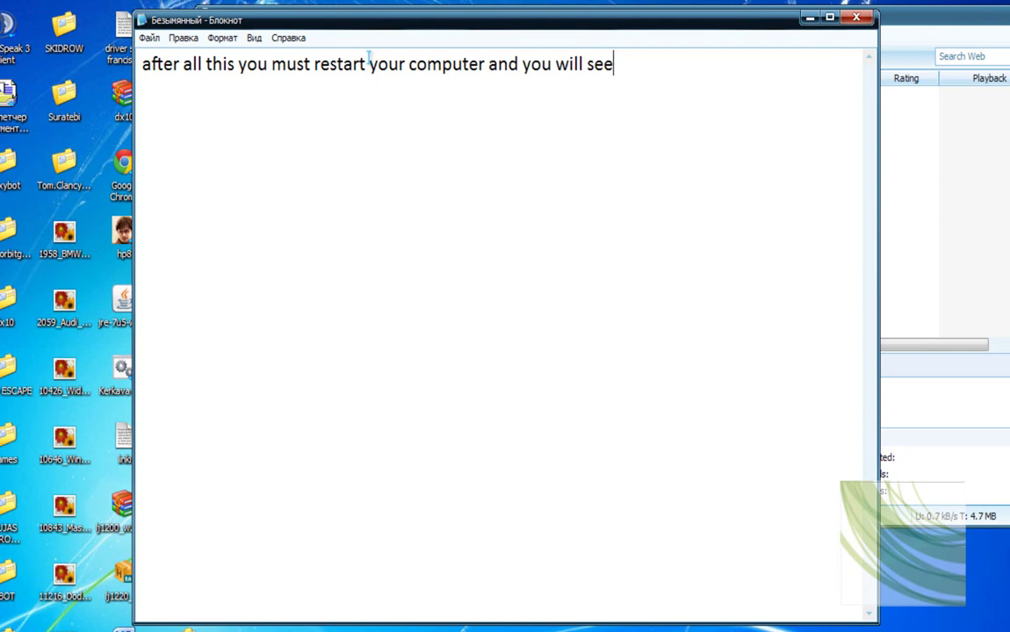
type("how w")
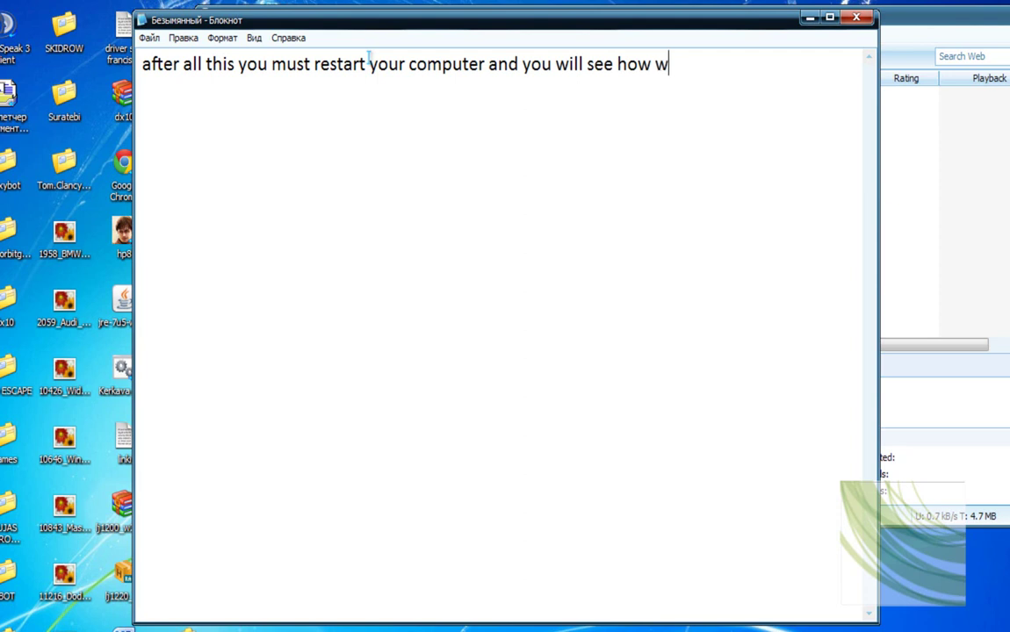
type("ill be ")
type("the s")
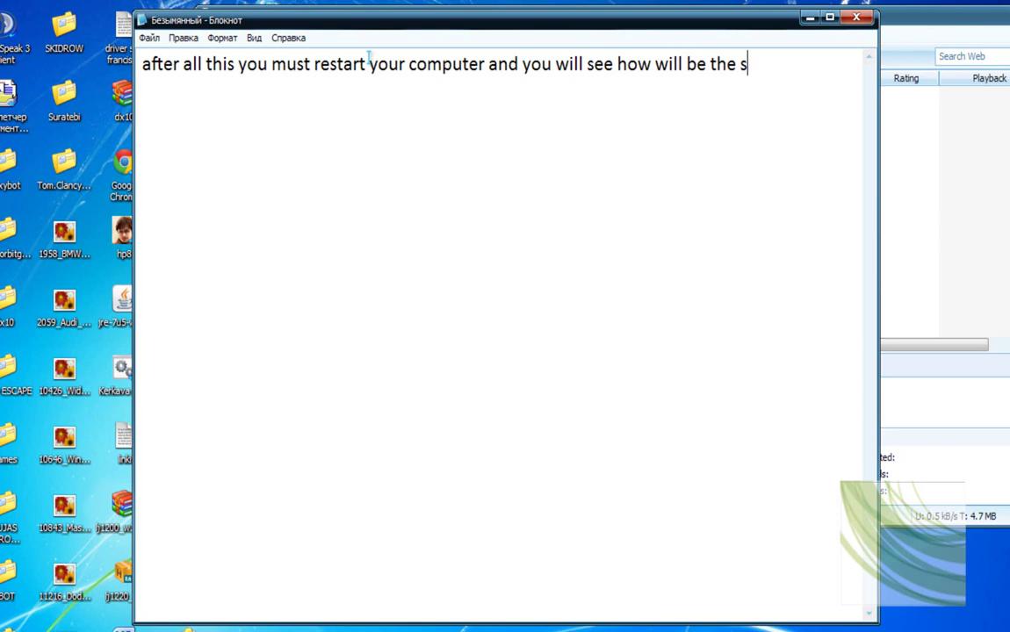
type("peed . thats")
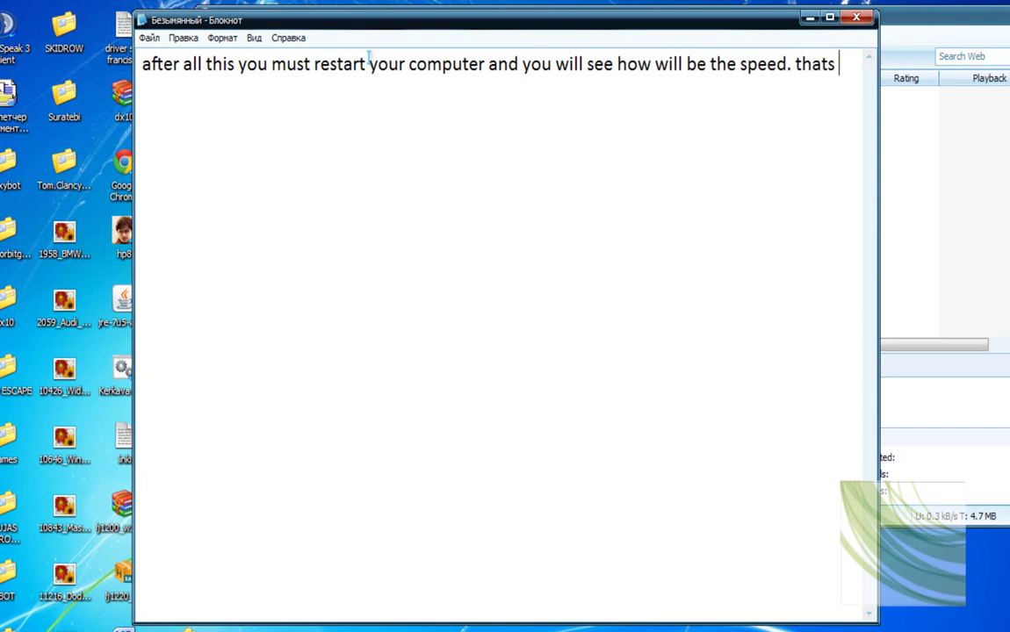
type("all thanks for watching")
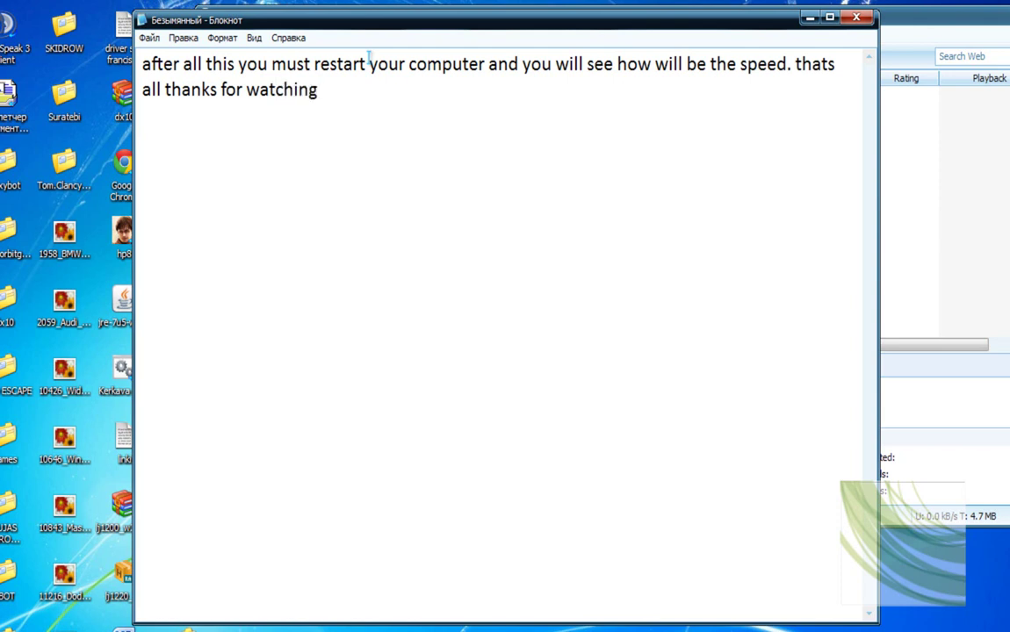